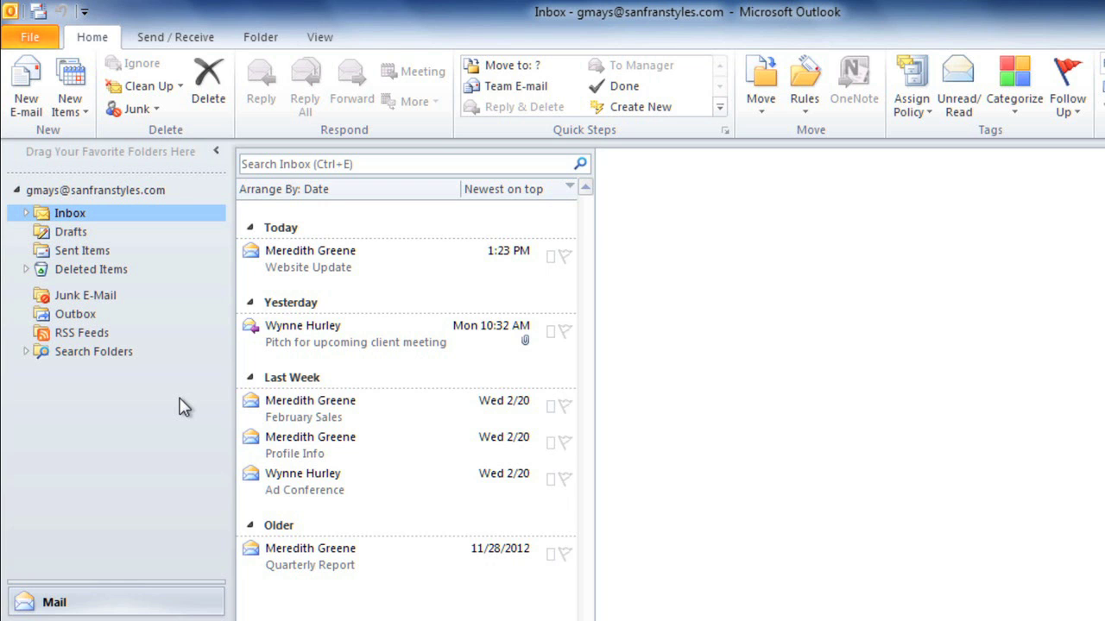
Step: Open the Website Update message in the Reading Pane beside the Inbox list
{"action": "left_click", "coordinate": [284, 274]}
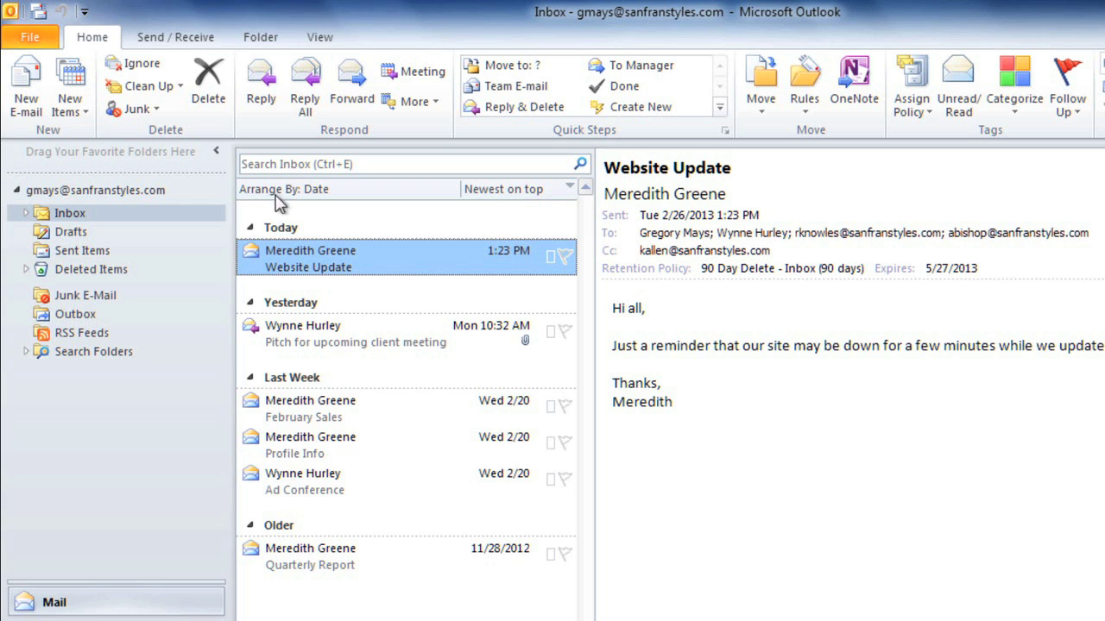
{"action": "left_click", "coordinate": [268, 46]}
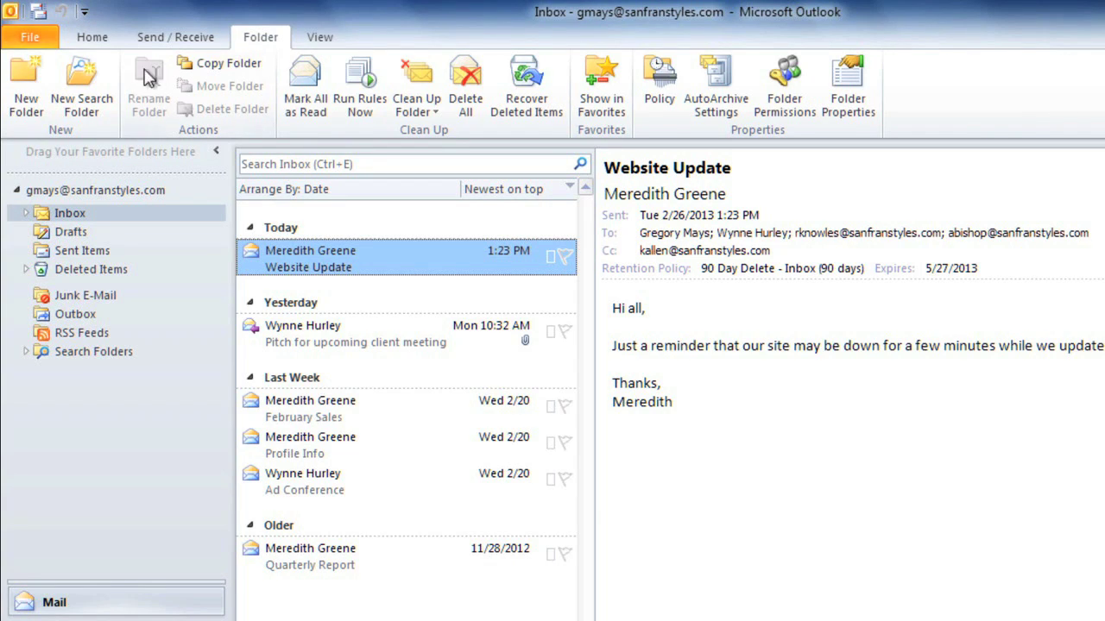
Step: Create a new folder named Memos located inside the Inbox
{"action": "left_click", "coordinate": [33, 102]}
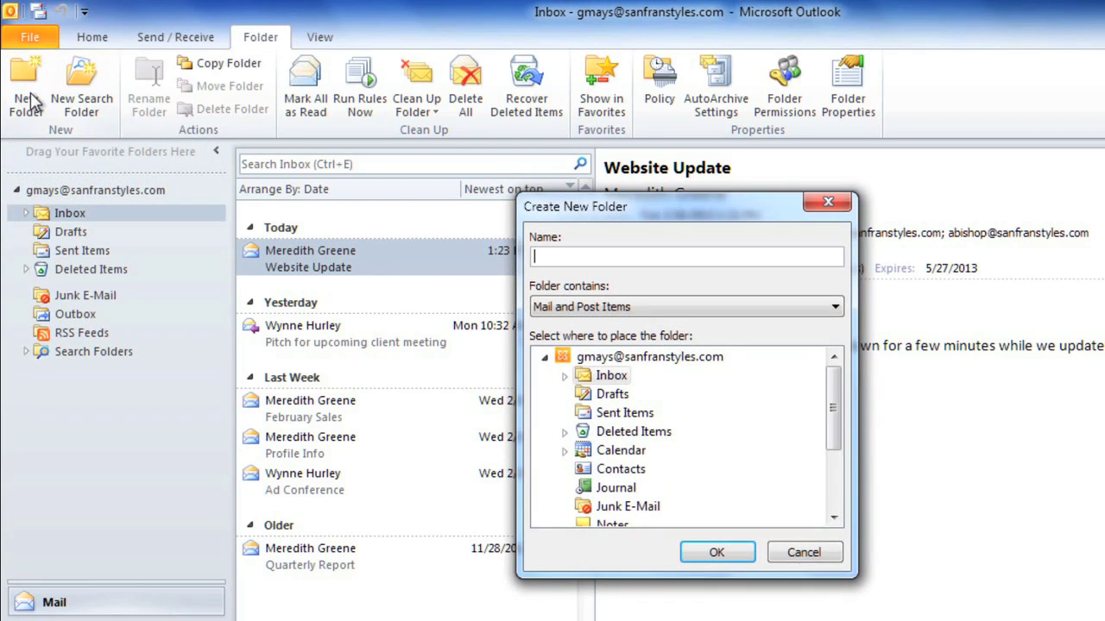
{"action": "type", "text": "Memos"}
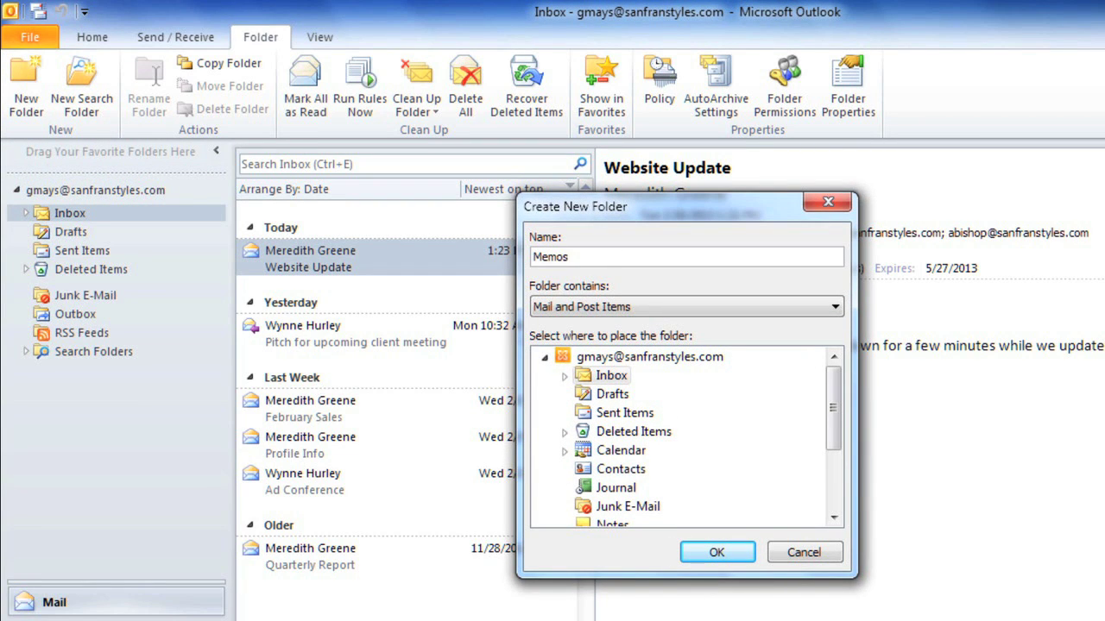
{"action": "left_click", "coordinate": [614, 378]}
{"action": "left_click", "coordinate": [701, 558]}
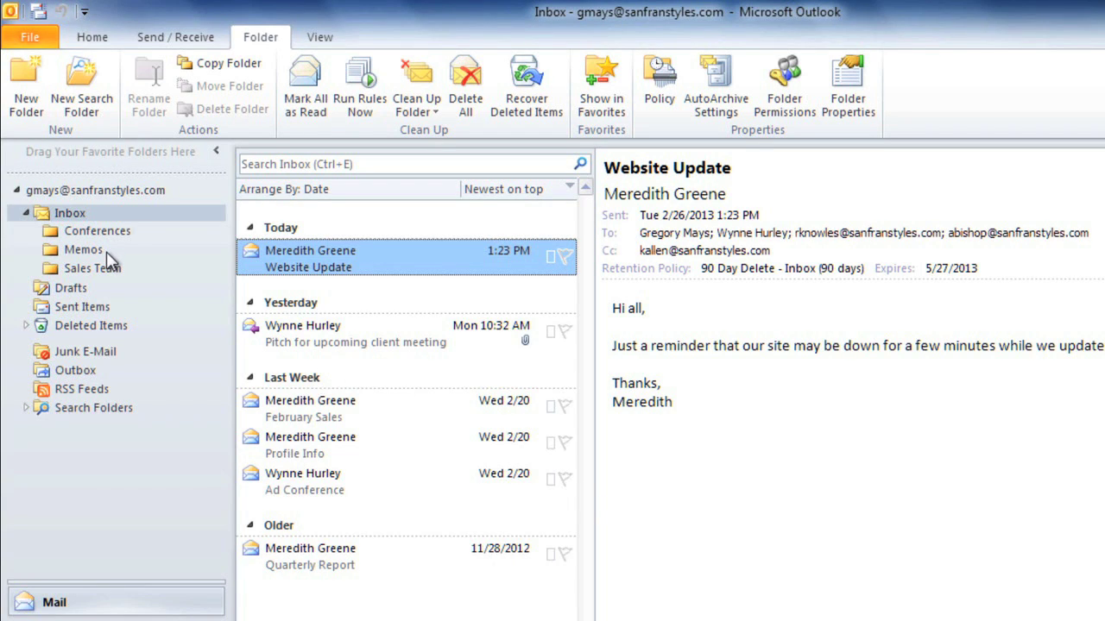
Step: Move the Website Update message into Memos, then open the Ad Conference message
{"action": "left_click", "coordinate": [26, 214]}
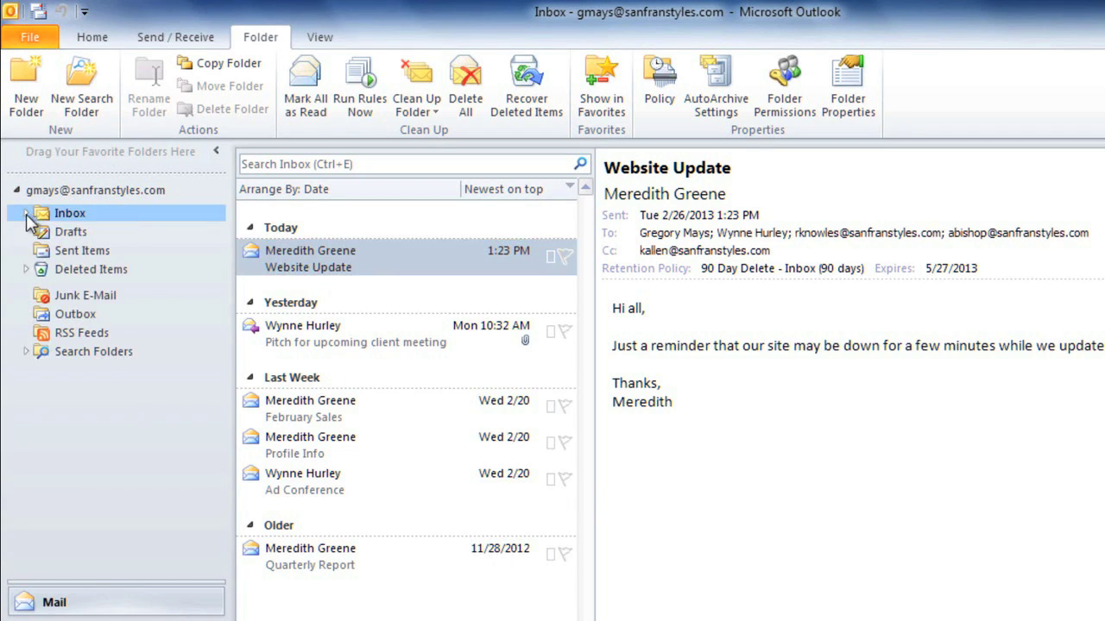
{"action": "left_click", "coordinate": [27, 214]}
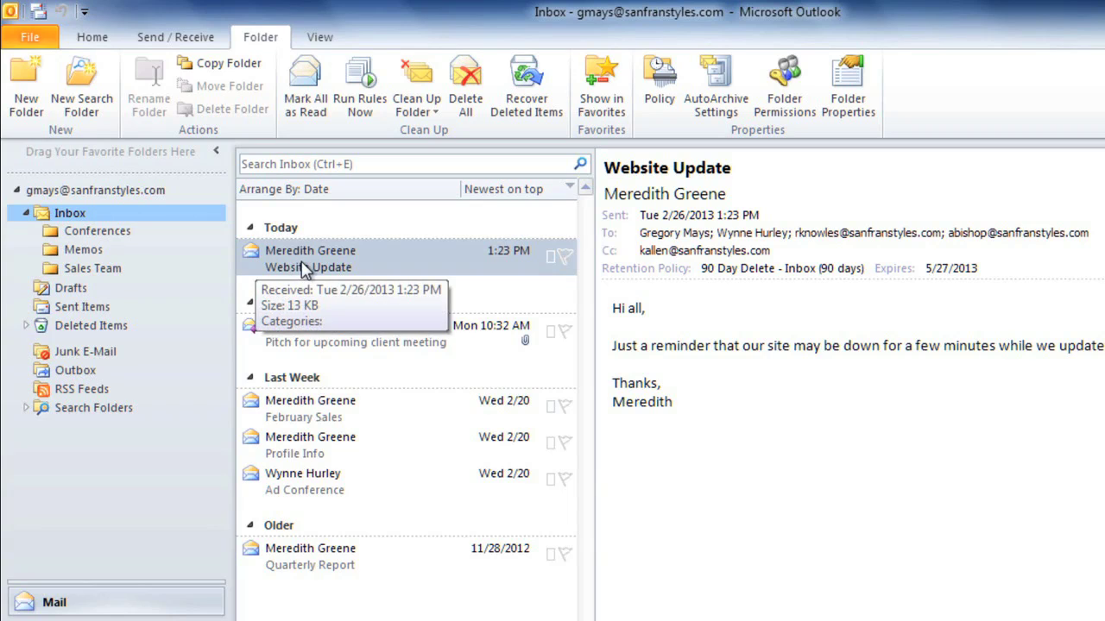
{"action": "left_click_drag", "start_coordinate": [285, 256], "coordinate": [82, 251]}
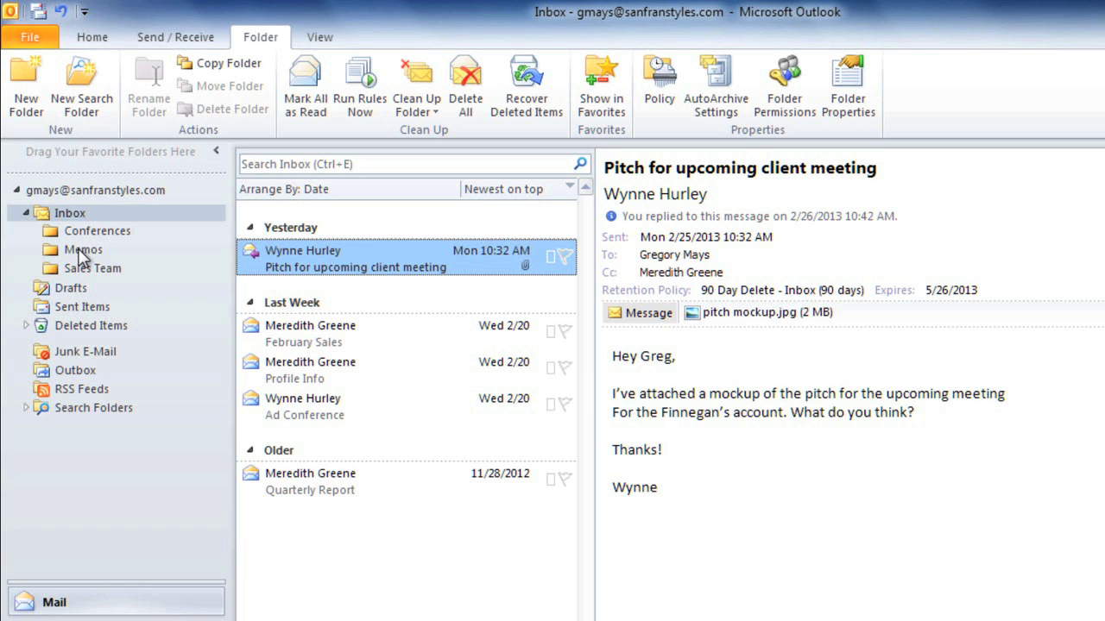
{"action": "left_click", "coordinate": [303, 415]}
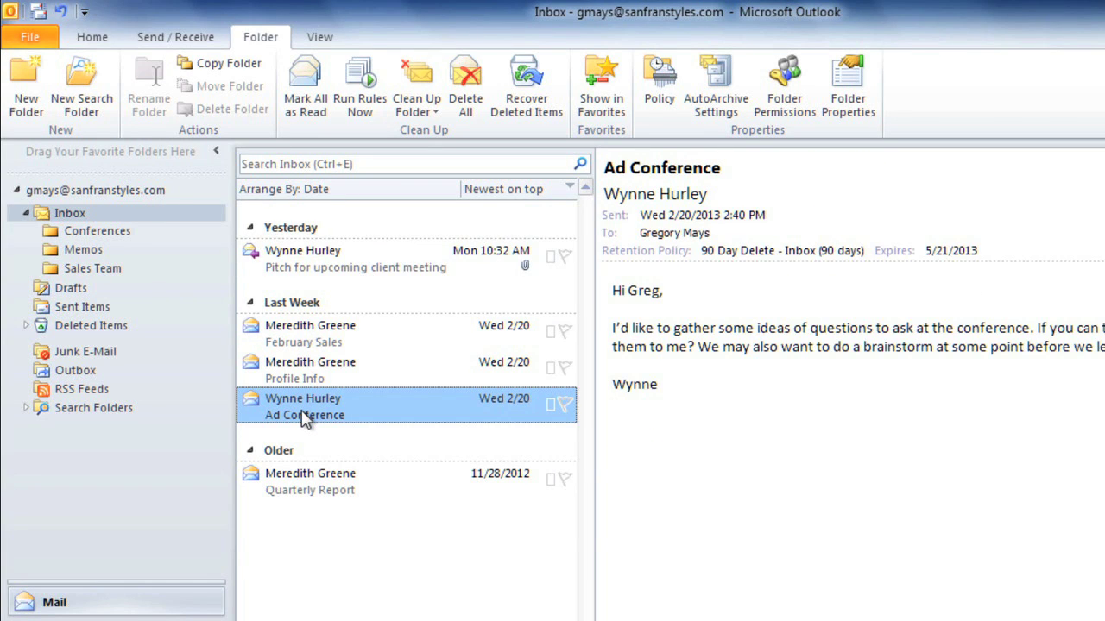
{"action": "left_click", "coordinate": [92, 39]}
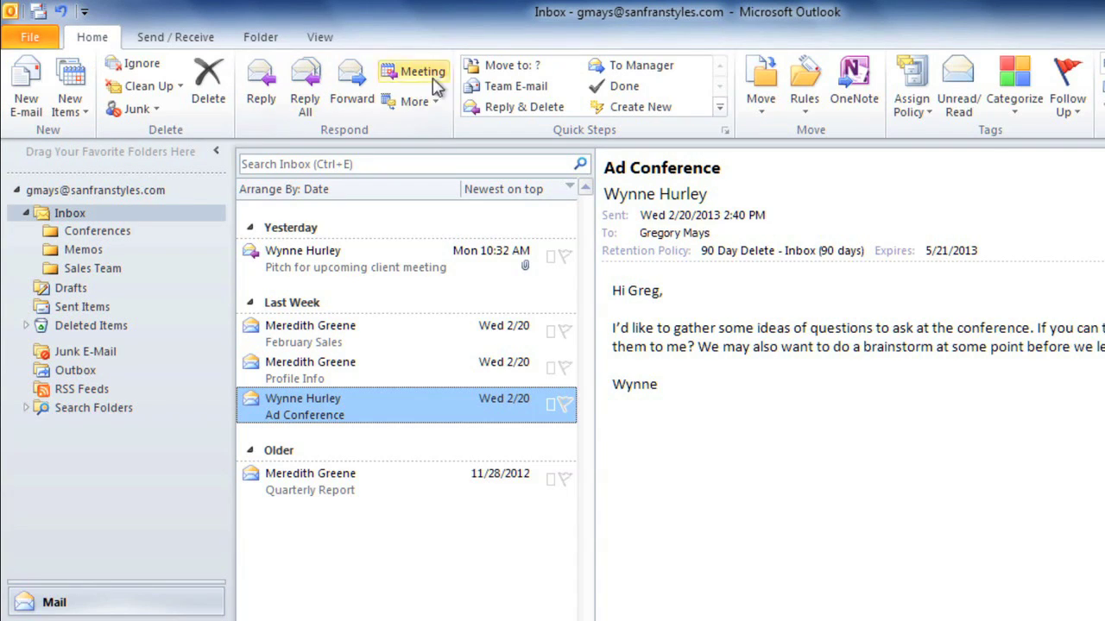
Step: Draft a rule moving mail whose subject contains 'Conference' to a folder
{"action": "left_click", "coordinate": [806, 90]}
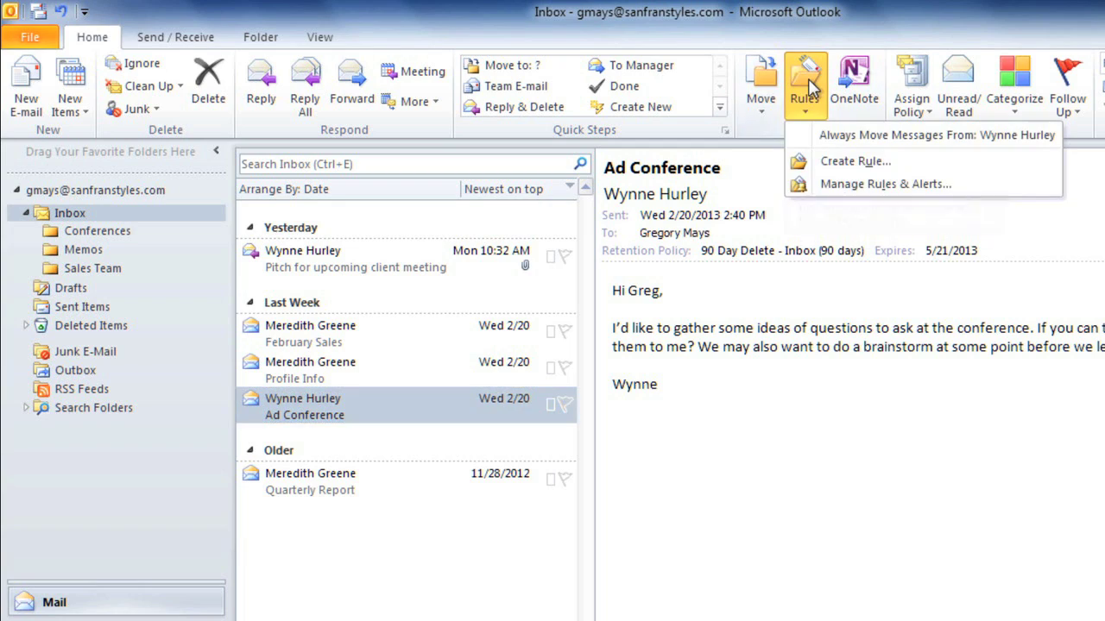
{"action": "left_click", "coordinate": [829, 164]}
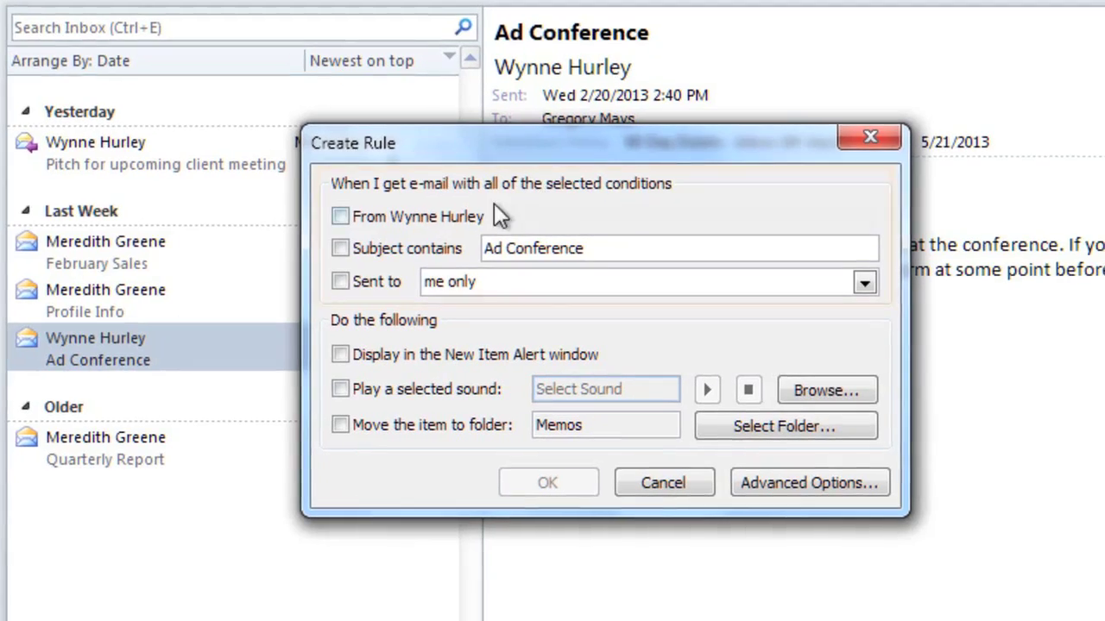
{"action": "left_click", "coordinate": [340, 247]}
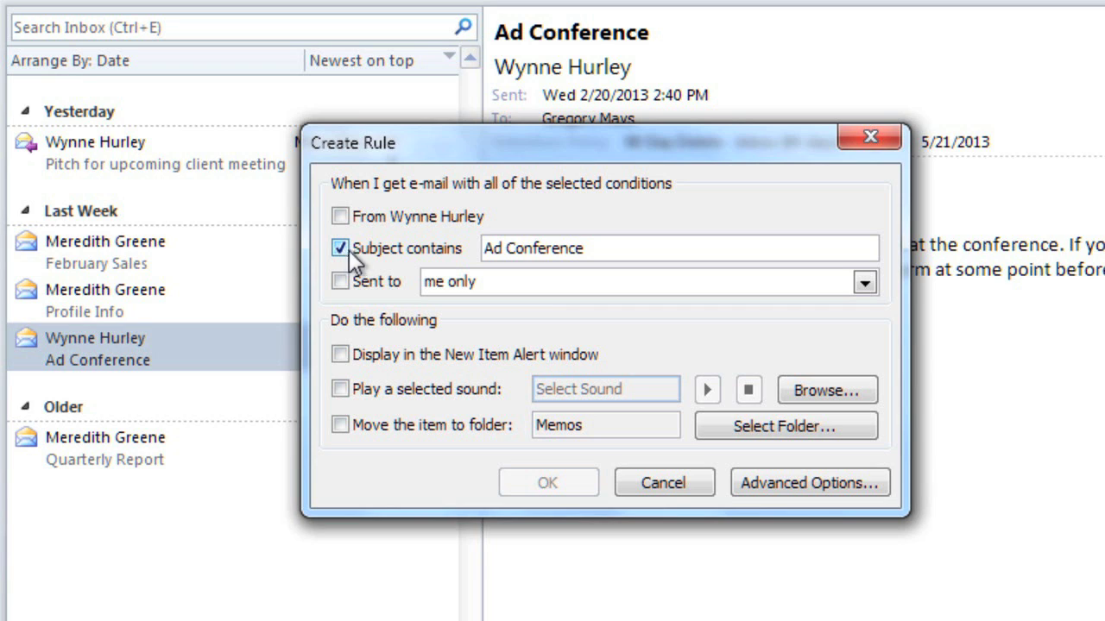
{"action": "left_click", "coordinate": [509, 249]}
{"action": "left_click_drag", "start_coordinate": [509, 249], "coordinate": [483, 252]}
{"action": "key", "text": "Delete"}
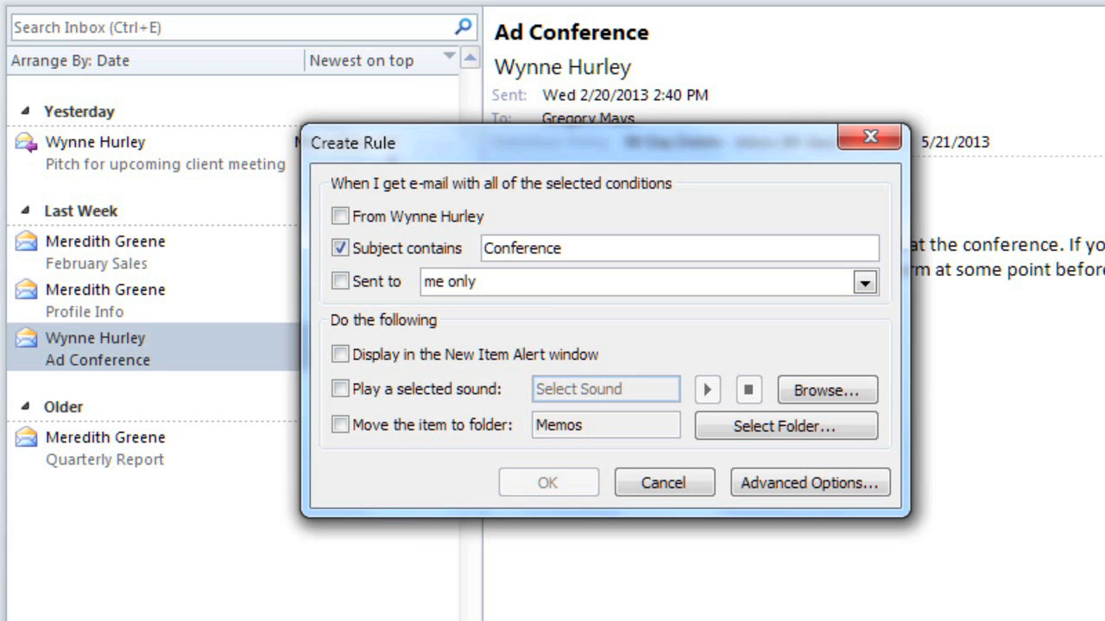
{"action": "left_click", "coordinate": [340, 425]}
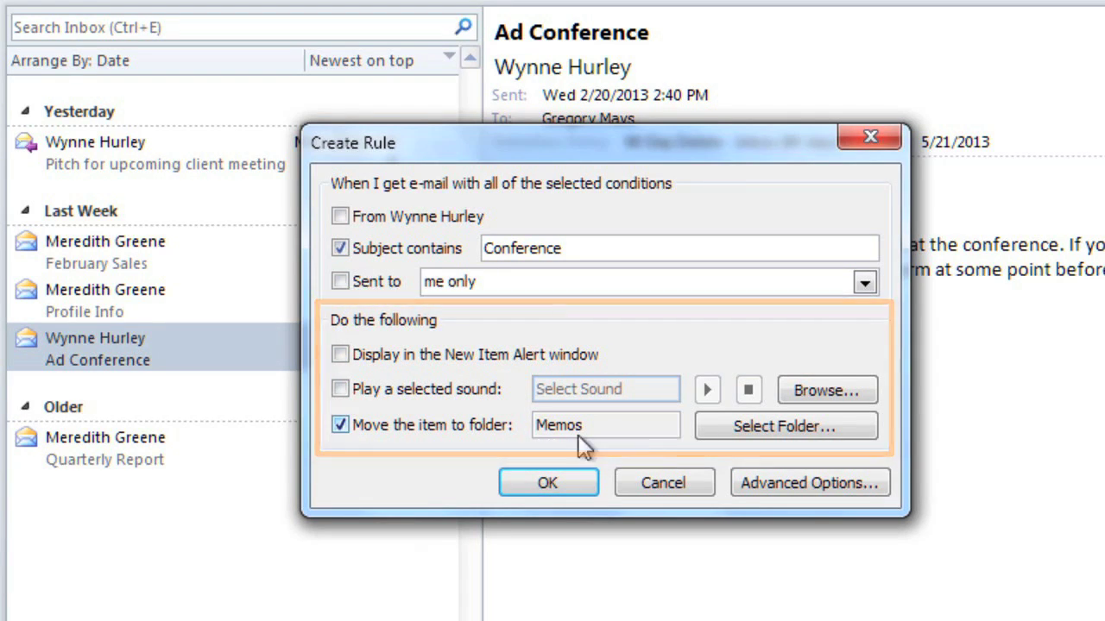
{"action": "left_click", "coordinate": [734, 428]}
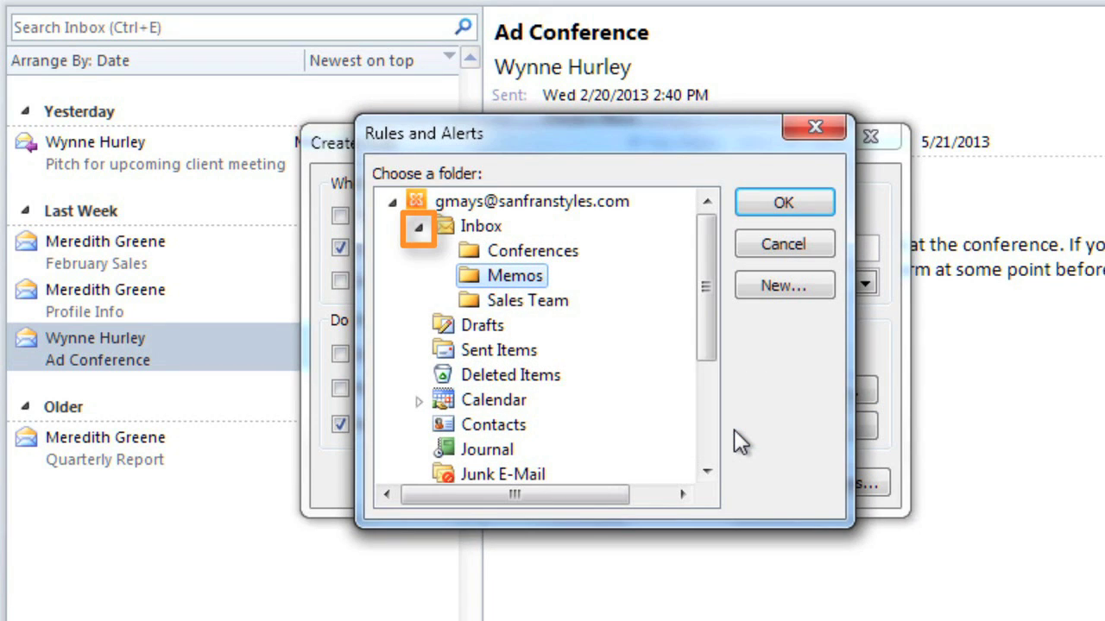
Step: Set Conferences as the rule's destination, save it, and run it on existing Inbox mail
{"action": "left_click", "coordinate": [534, 250]}
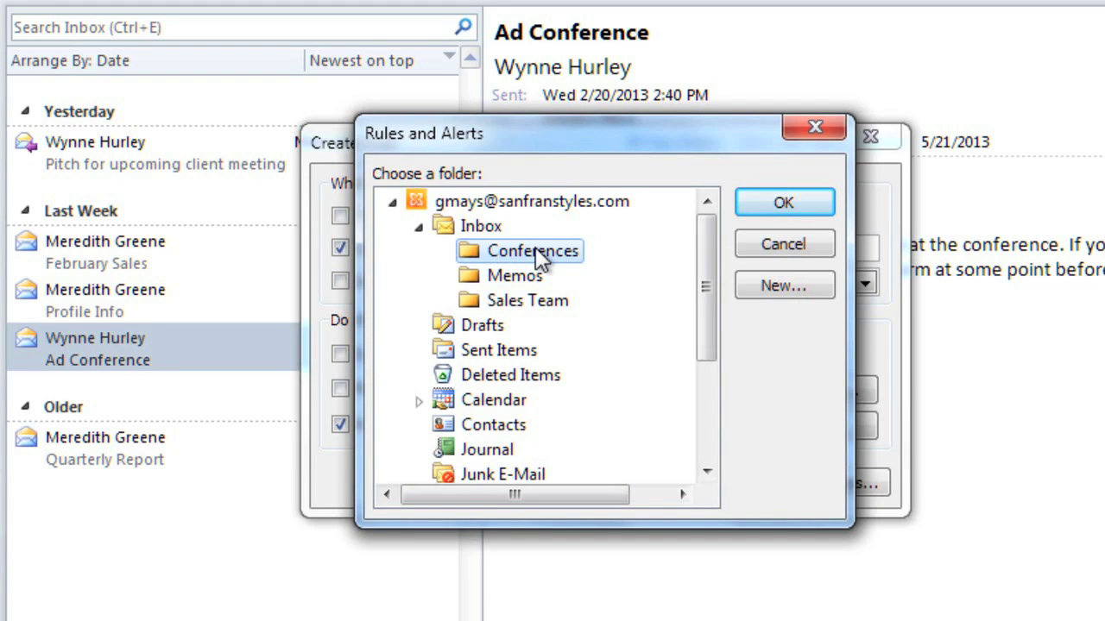
{"action": "left_click", "coordinate": [747, 210]}
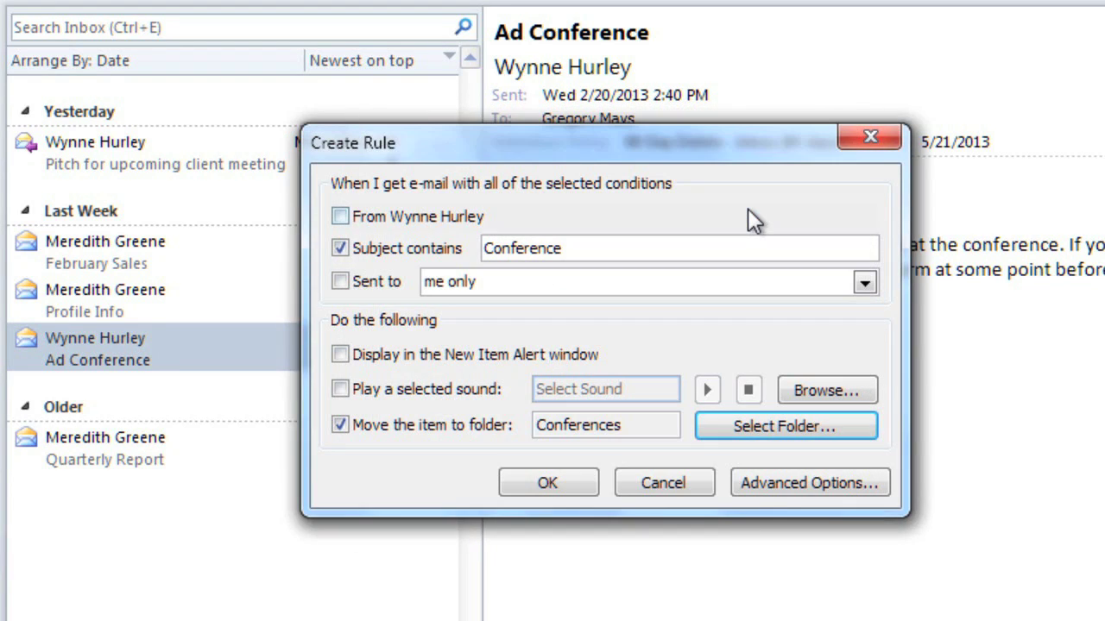
{"action": "left_click", "coordinate": [579, 488]}
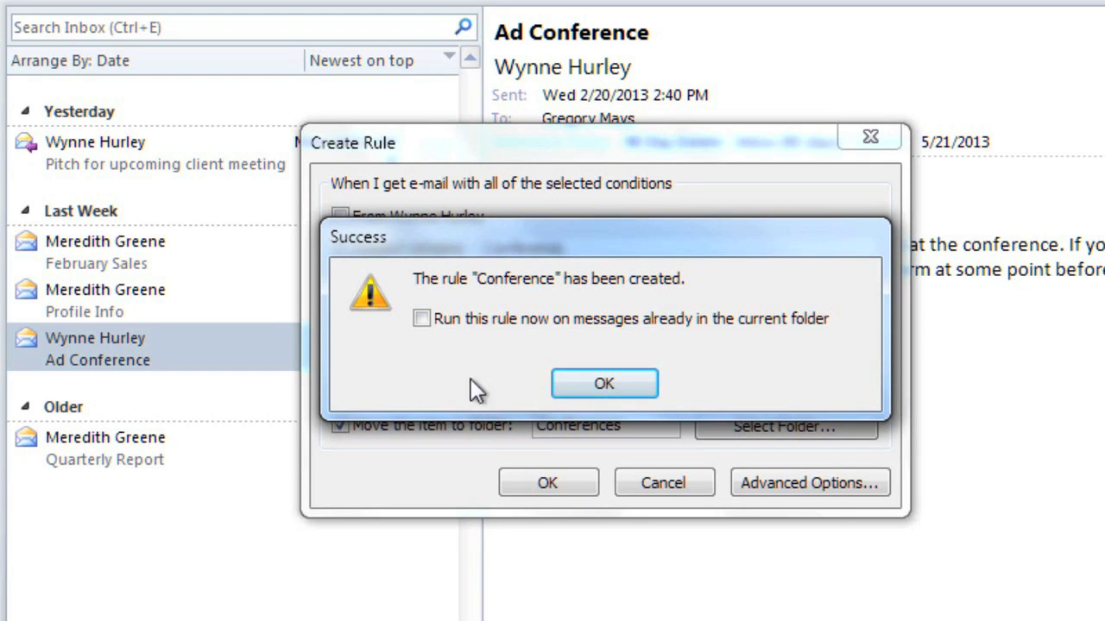
{"action": "left_click", "coordinate": [422, 318]}
{"action": "left_click", "coordinate": [580, 384]}
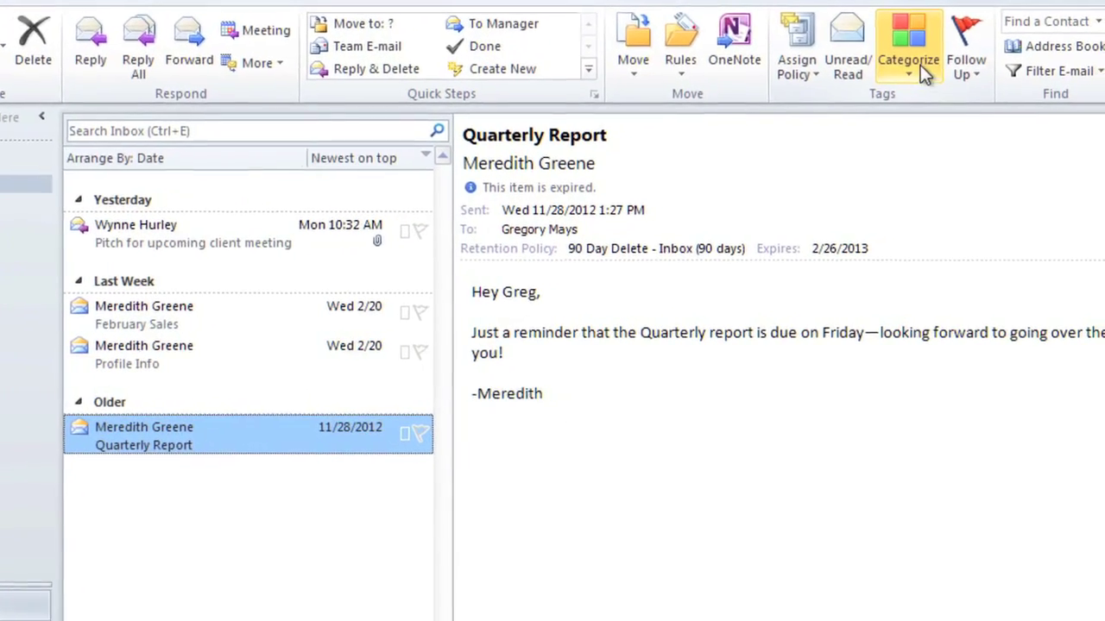
Step: Open the full Color Categories list for the Quarterly Report message
{"action": "left_click", "coordinate": [910, 58]}
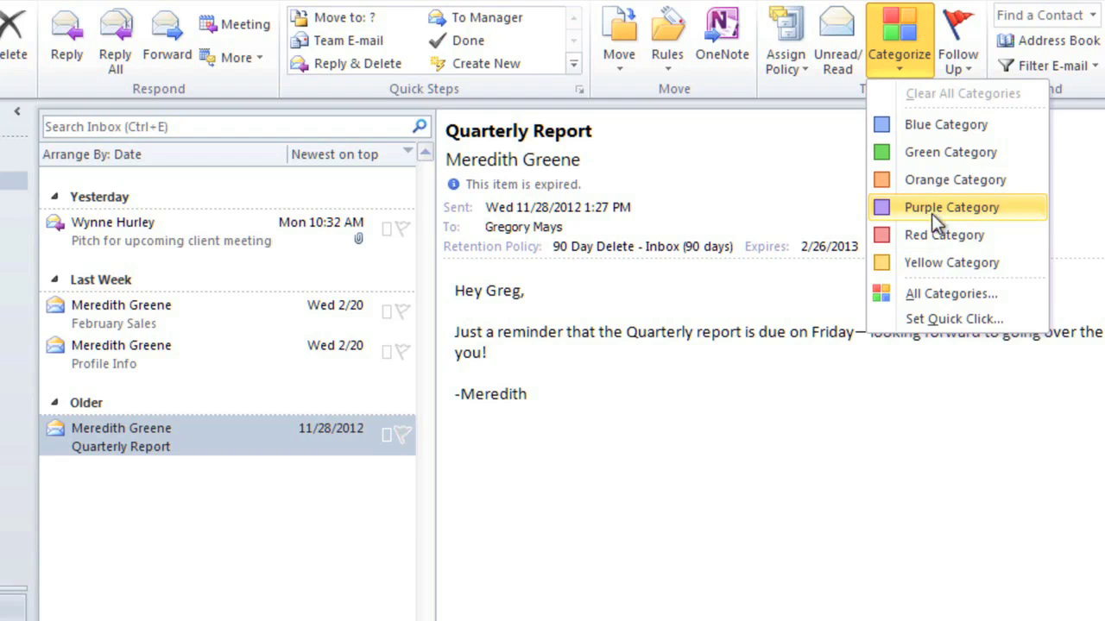
{"action": "left_click", "coordinate": [939, 296]}
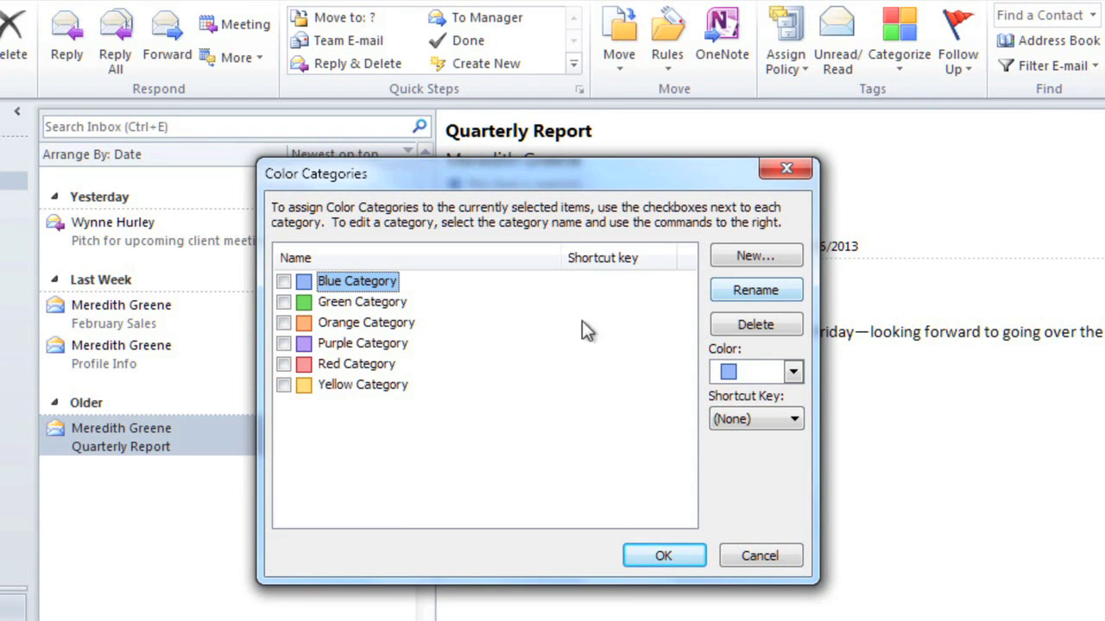
Step: Rename the Orange category to 'Sales Team' and the Green category to 'Memo', then save
{"action": "left_click", "coordinate": [371, 323]}
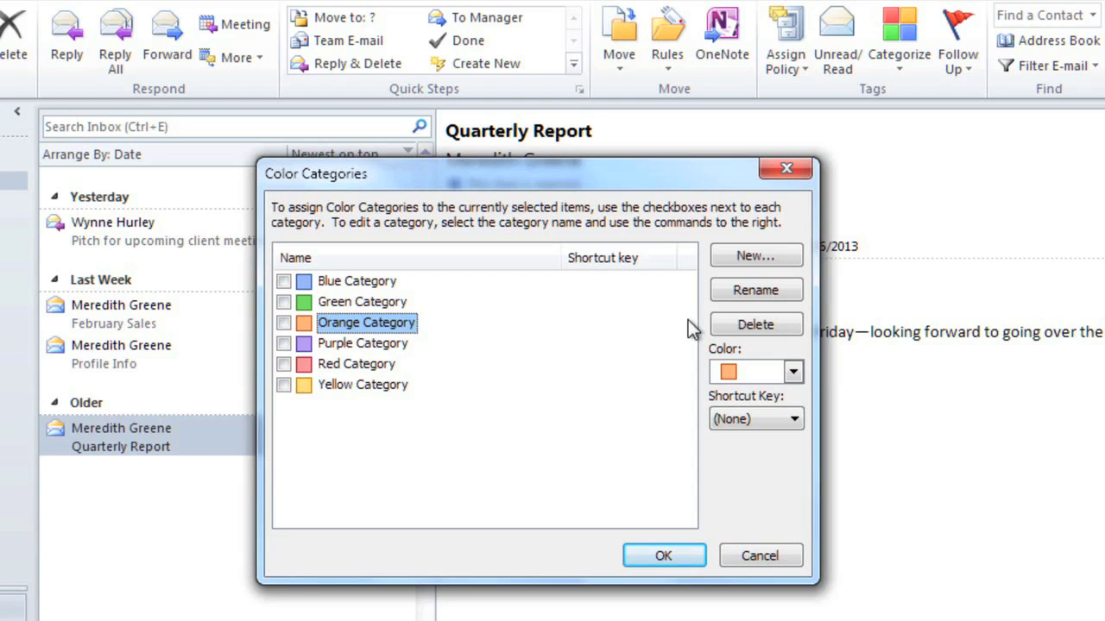
{"action": "left_click", "coordinate": [732, 293]}
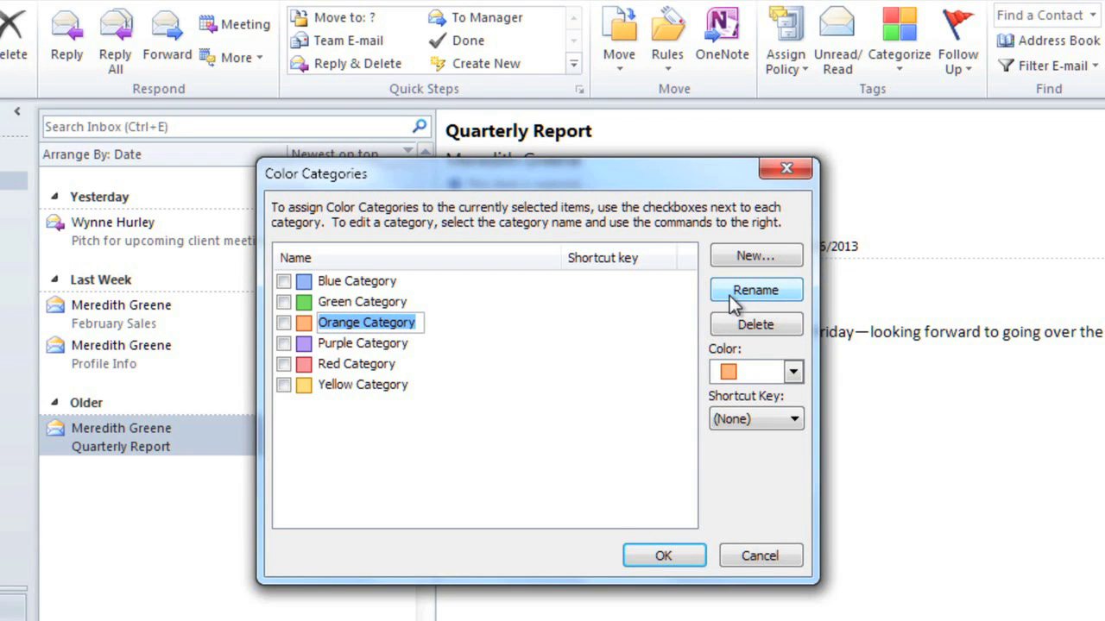
{"action": "type", "text": "Sales Team"}
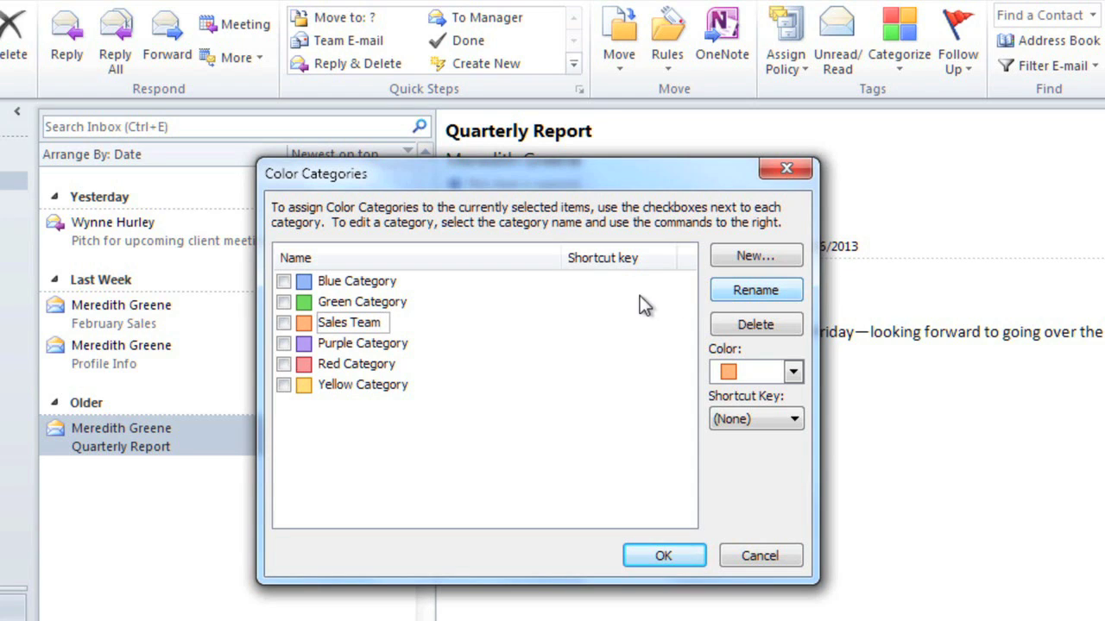
{"action": "left_click", "coordinate": [366, 302]}
{"action": "left_click", "coordinate": [727, 296]}
{"action": "type", "text": "Memos"}
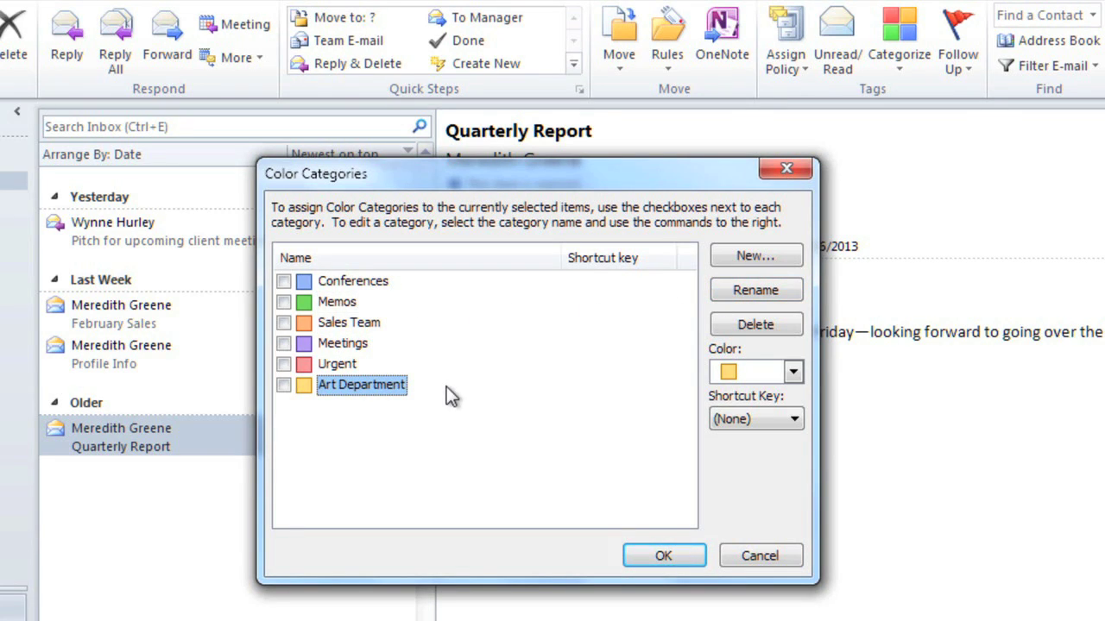
{"action": "left_click", "coordinate": [653, 557]}
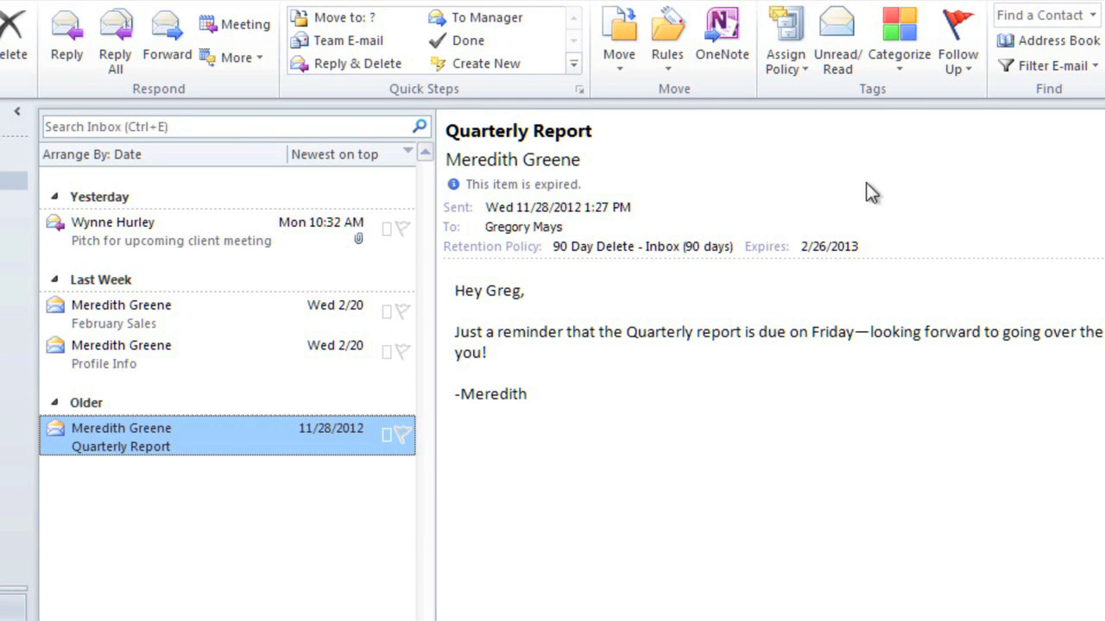
Step: Tag the Quarterly Report message with both the Sales Team and Urgent categories
{"action": "left_click", "coordinate": [898, 67]}
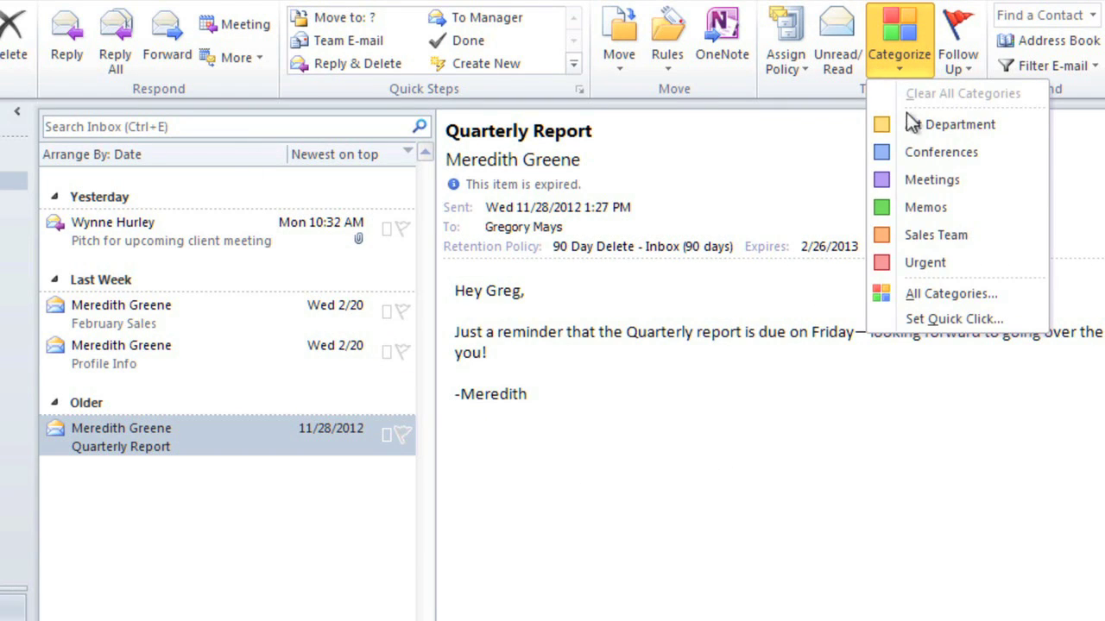
{"action": "left_click", "coordinate": [914, 234]}
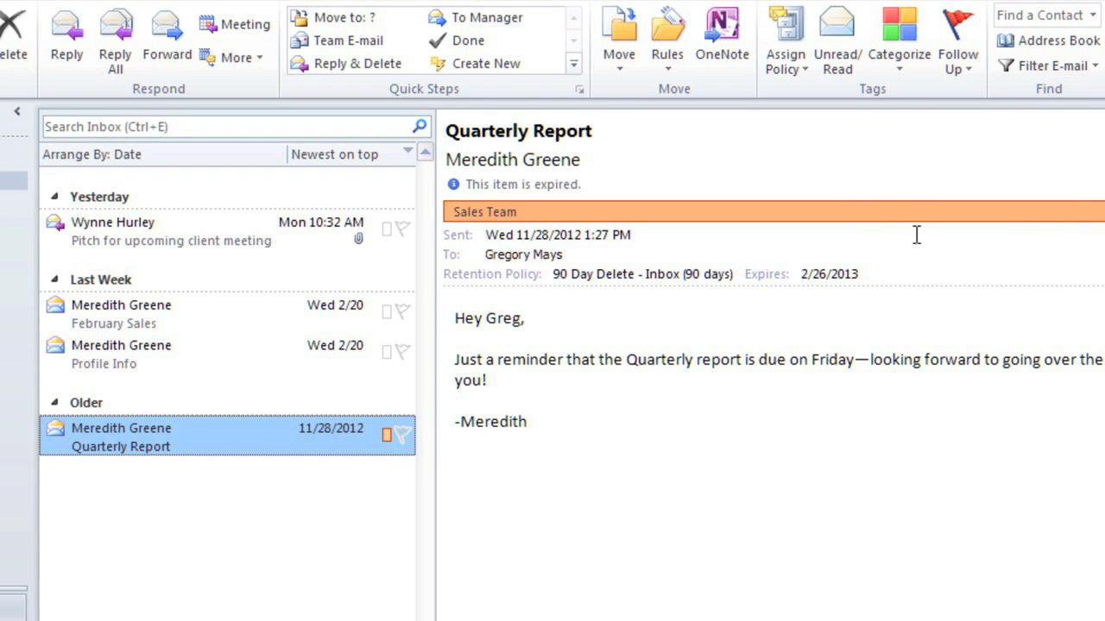
{"action": "left_click", "coordinate": [909, 67]}
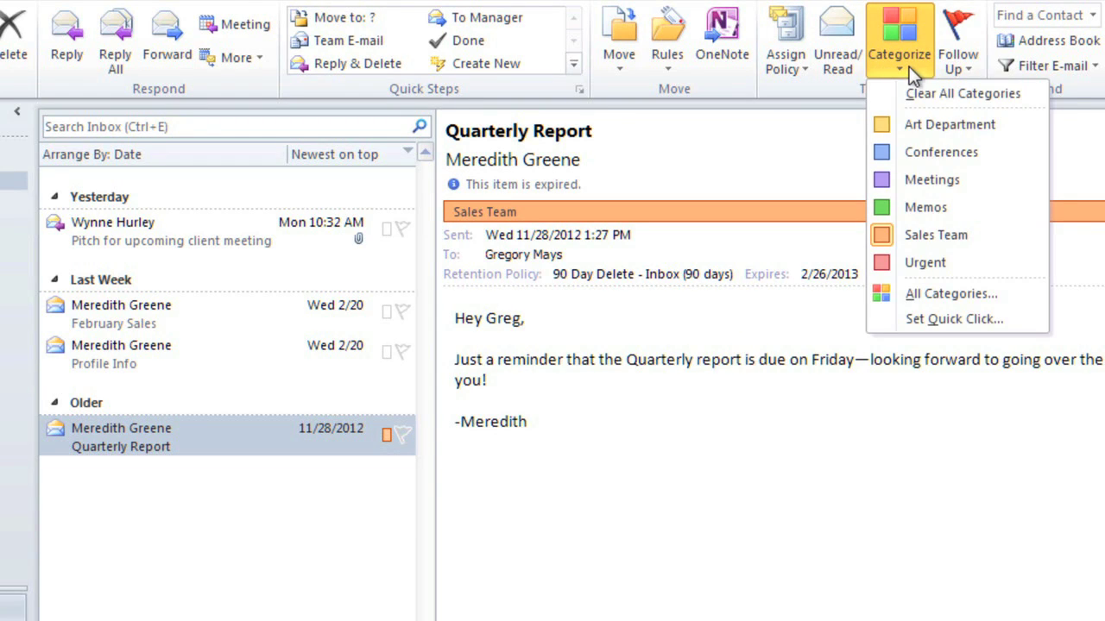
{"action": "left_click", "coordinate": [926, 264]}
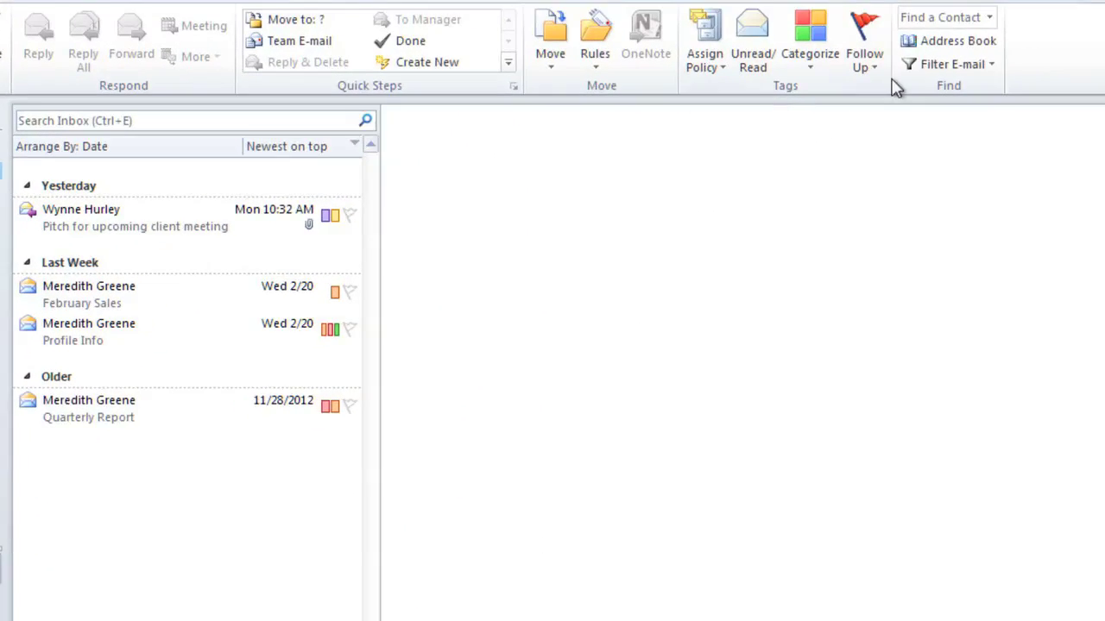
{"action": "left_click", "coordinate": [924, 74]}
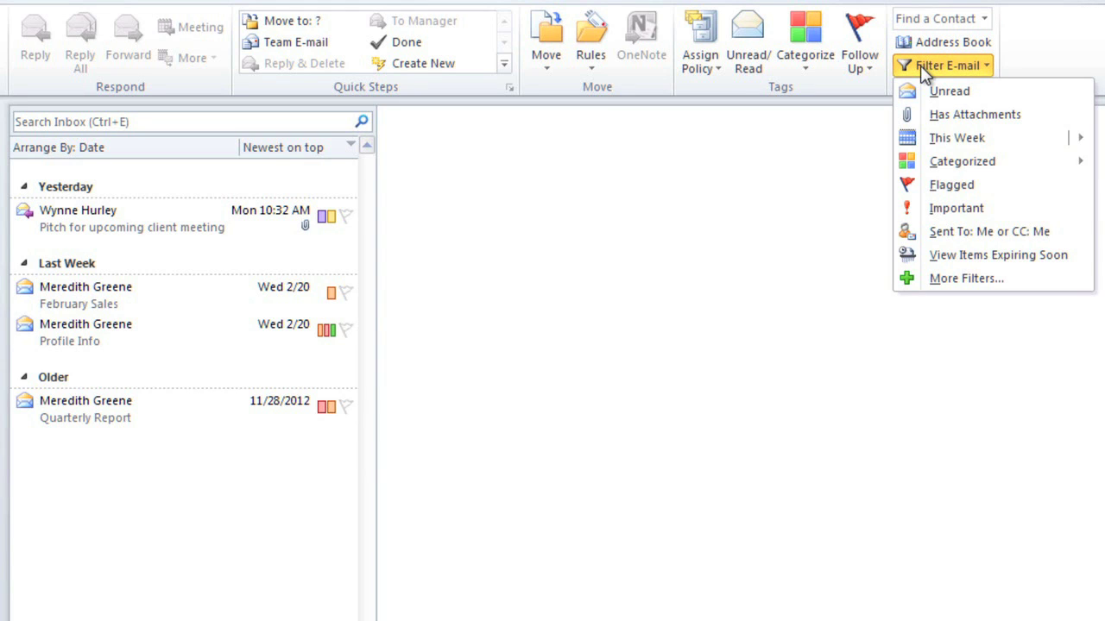
{"action": "mouse_move", "coordinate": [937, 164]}
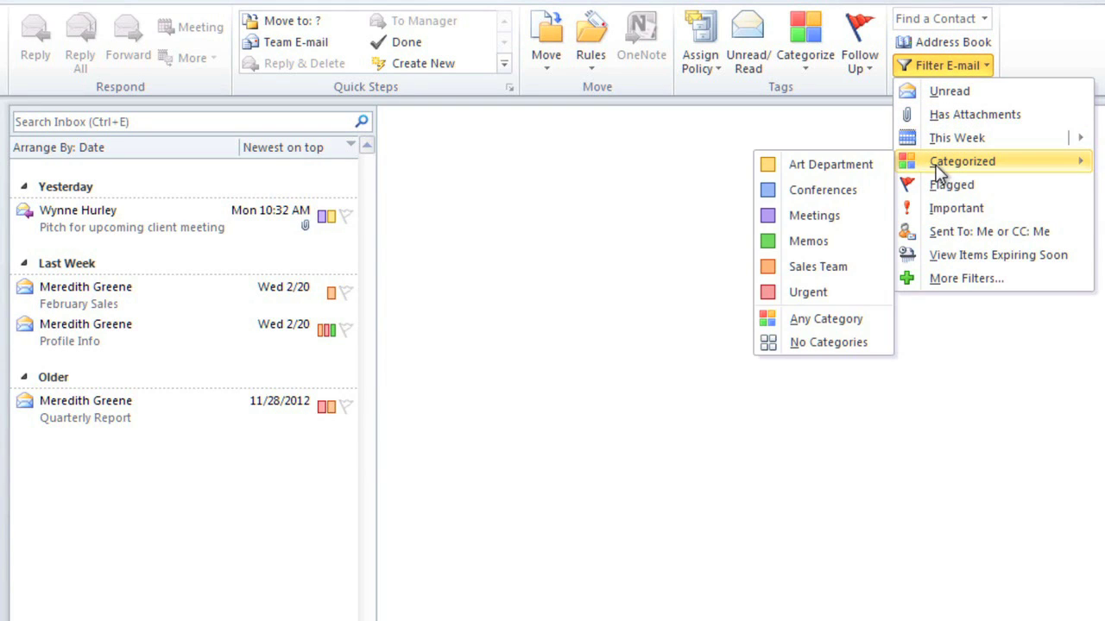
{"action": "left_click", "coordinate": [815, 275]}
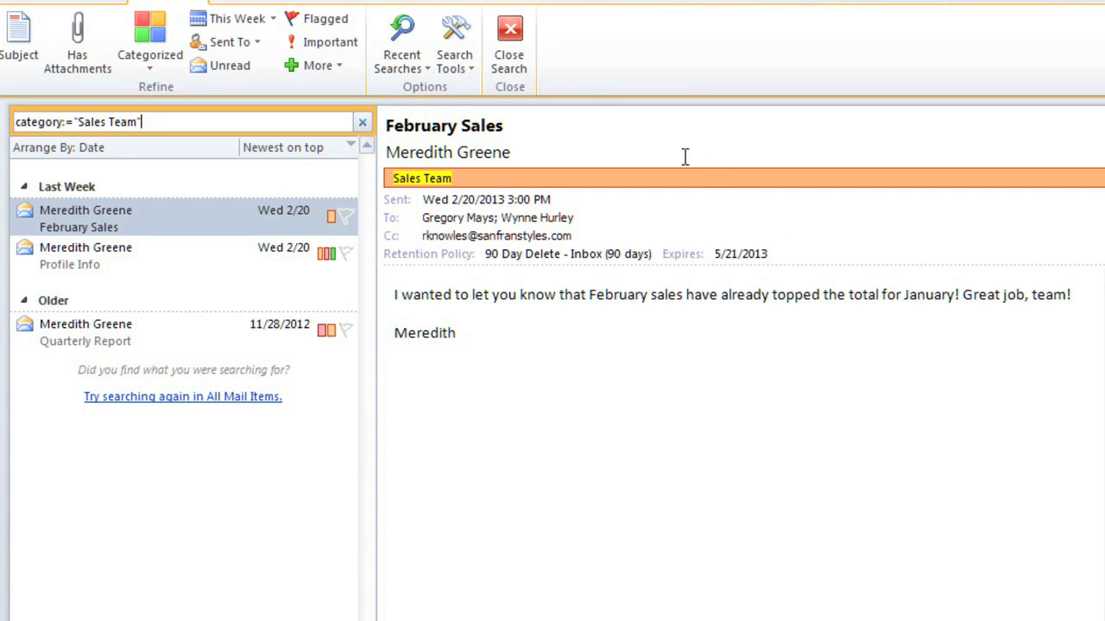
{"action": "left_click", "coordinate": [511, 43]}
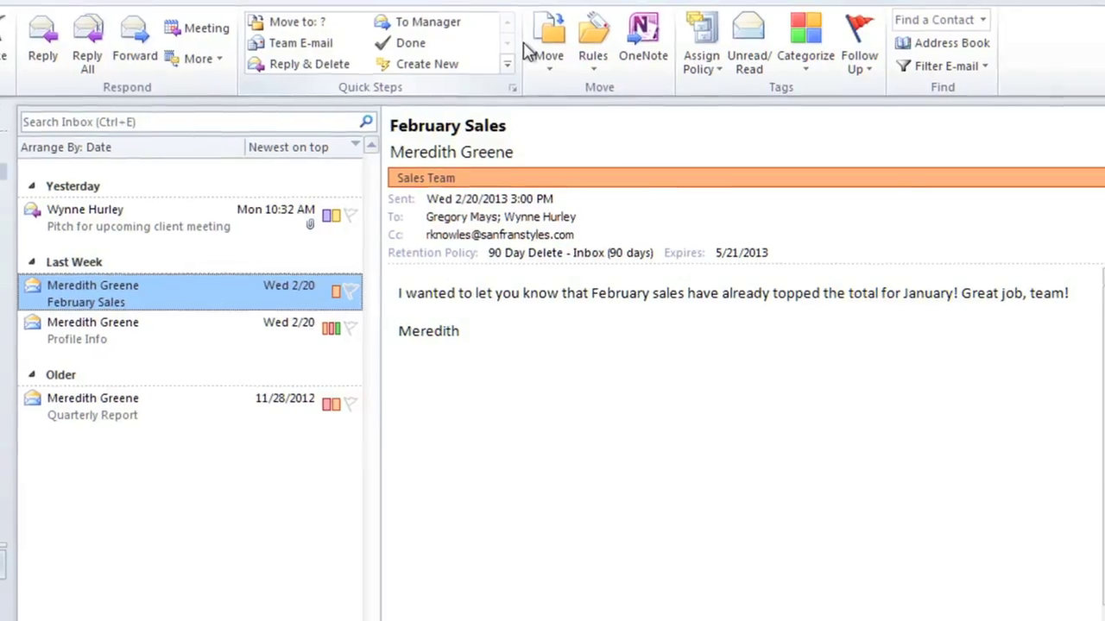